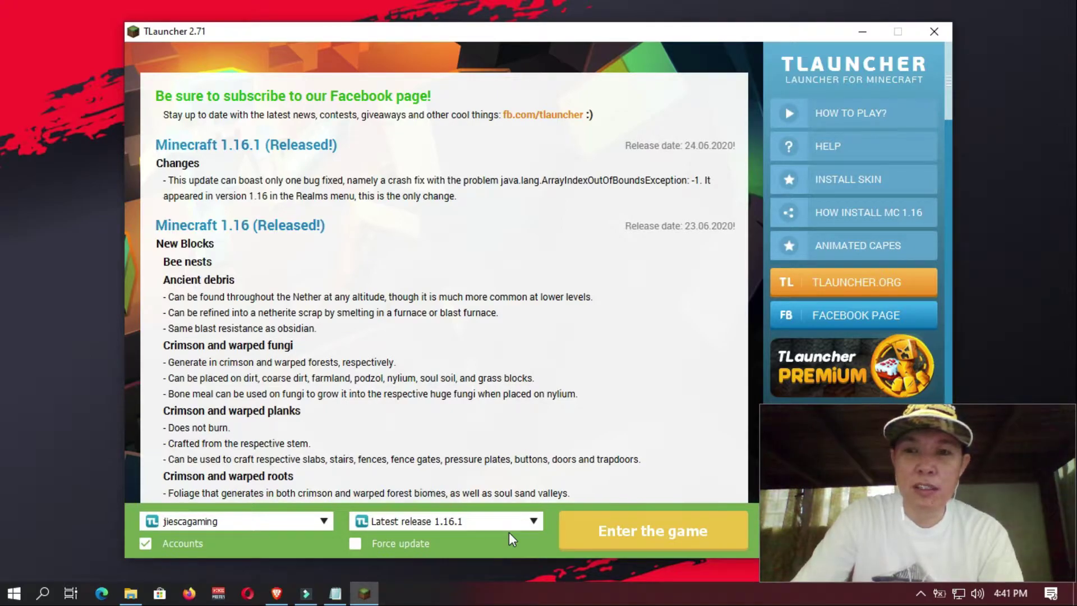
Step: Minimize the TLauncher window so the desktop is visible
click(872, 31)
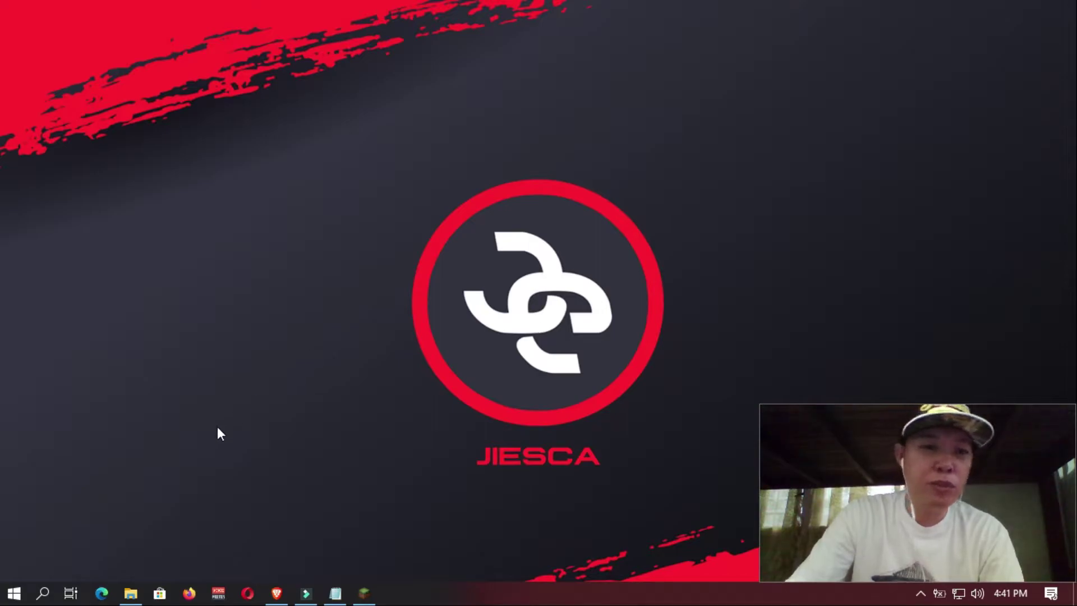
Step: Launch Control Panel from Start search and go to 'View network status and tasks'
click(13, 593)
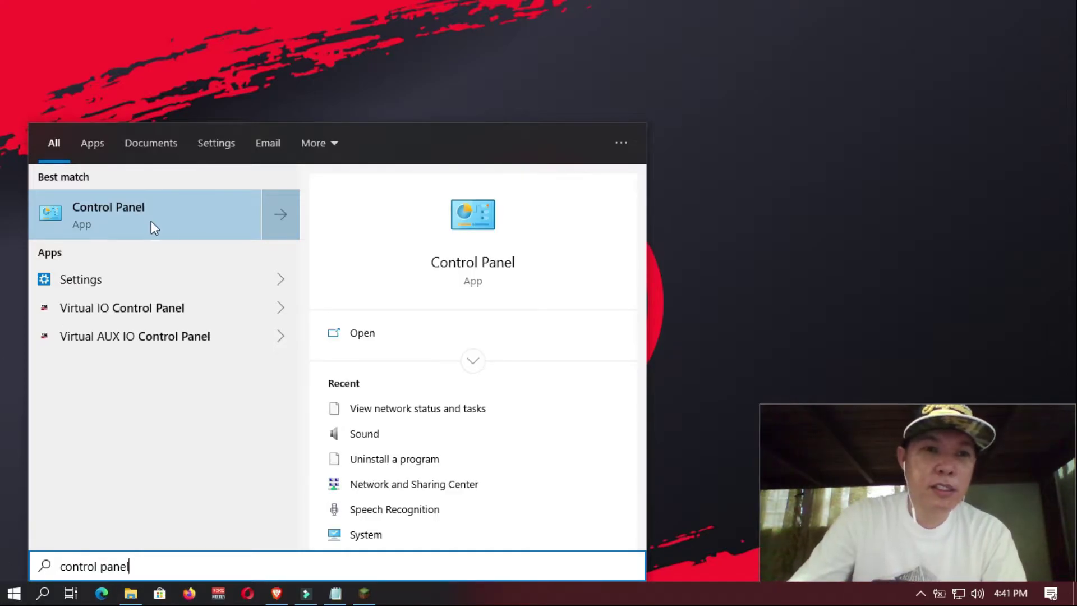
click(150, 221)
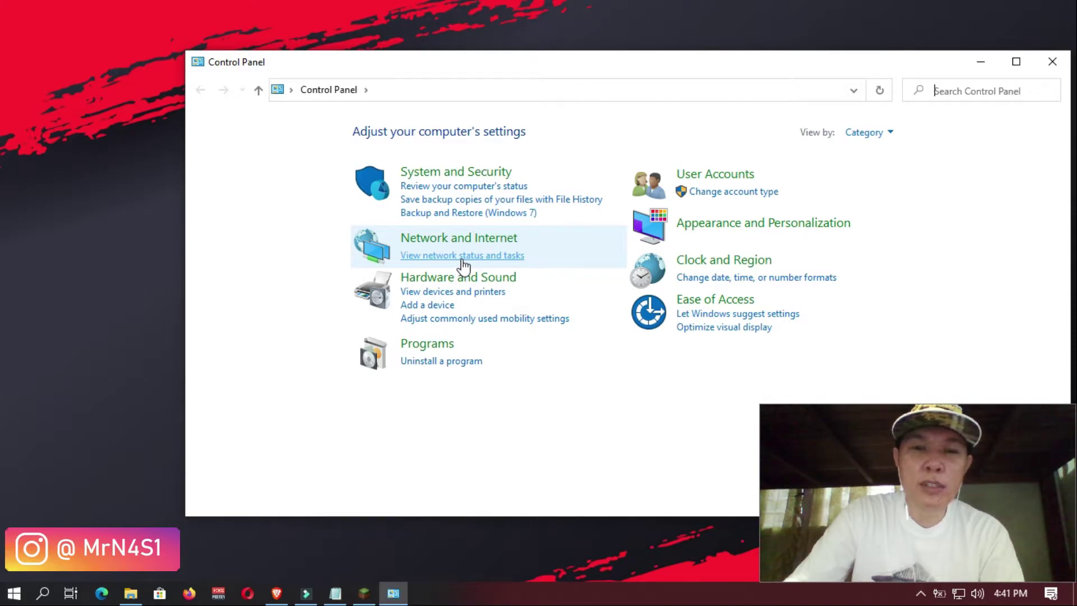
click(464, 261)
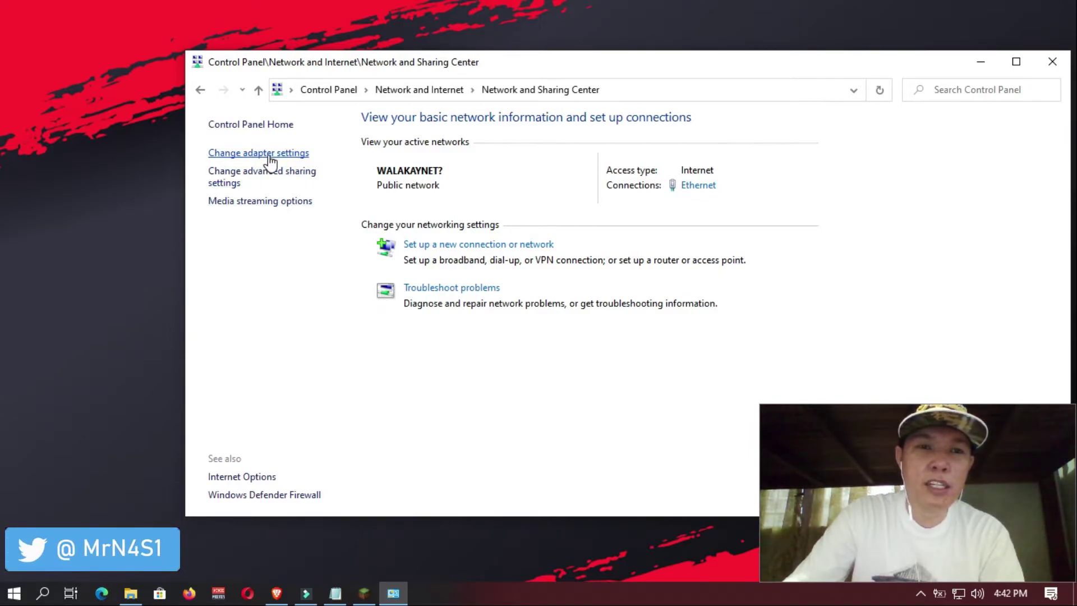
Step: From 'Change adapter settings', open the Ethernet connection's Properties
click(269, 154)
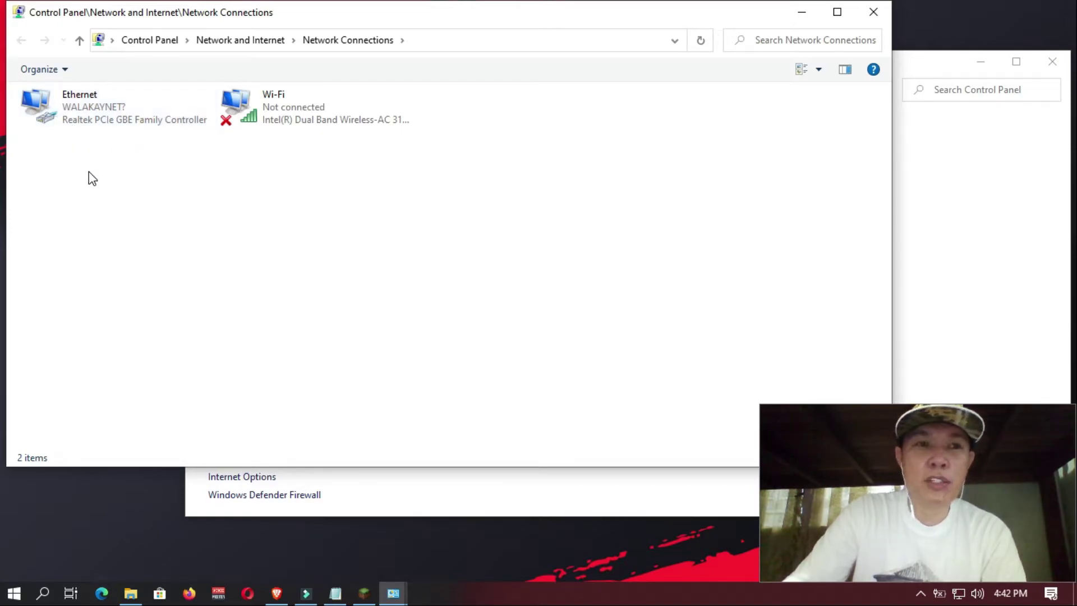
click(68, 109)
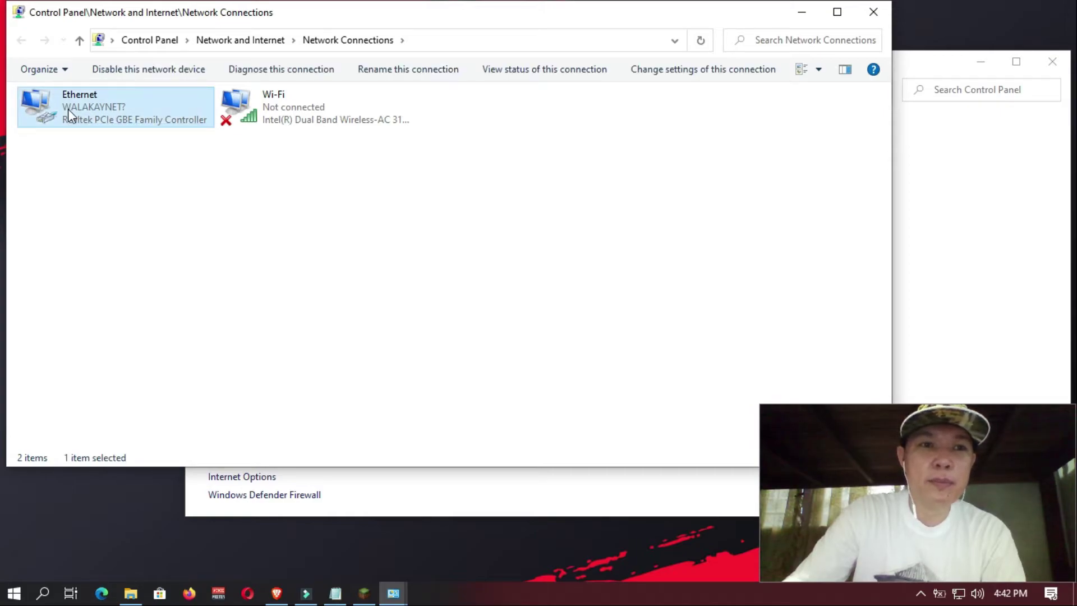
right_click(67, 108)
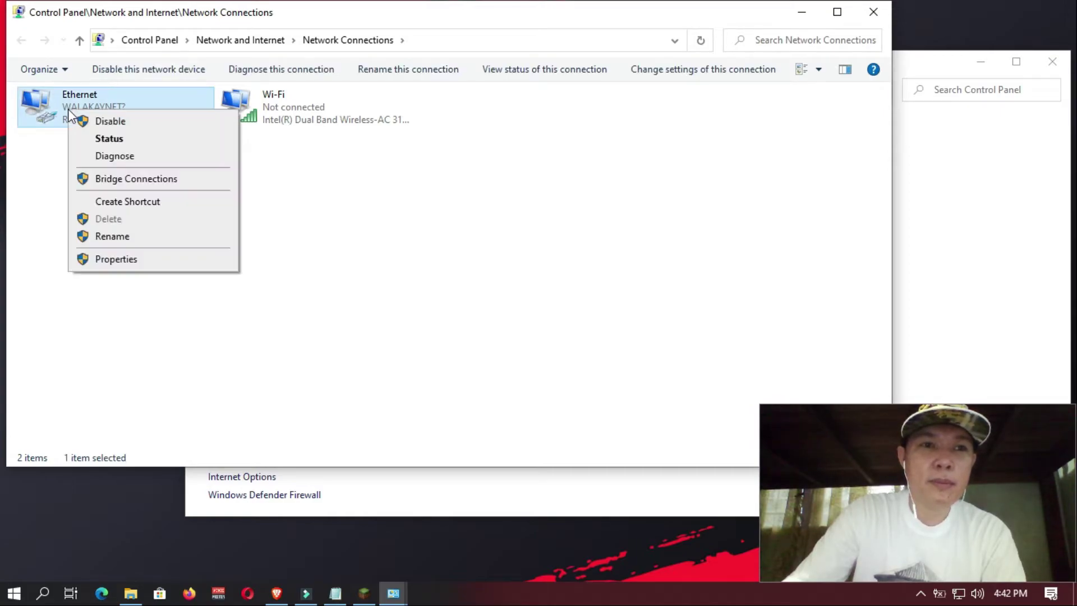
click(135, 265)
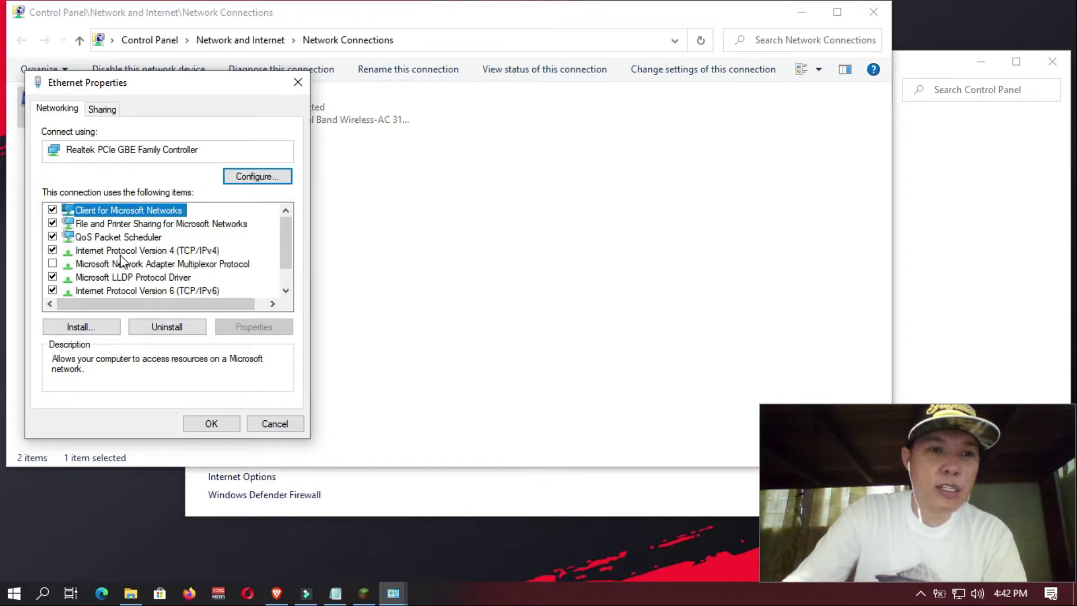
Step: Open the TCP/IPv4 properties and switch DNS to manual entry with blank addresses
click(172, 251)
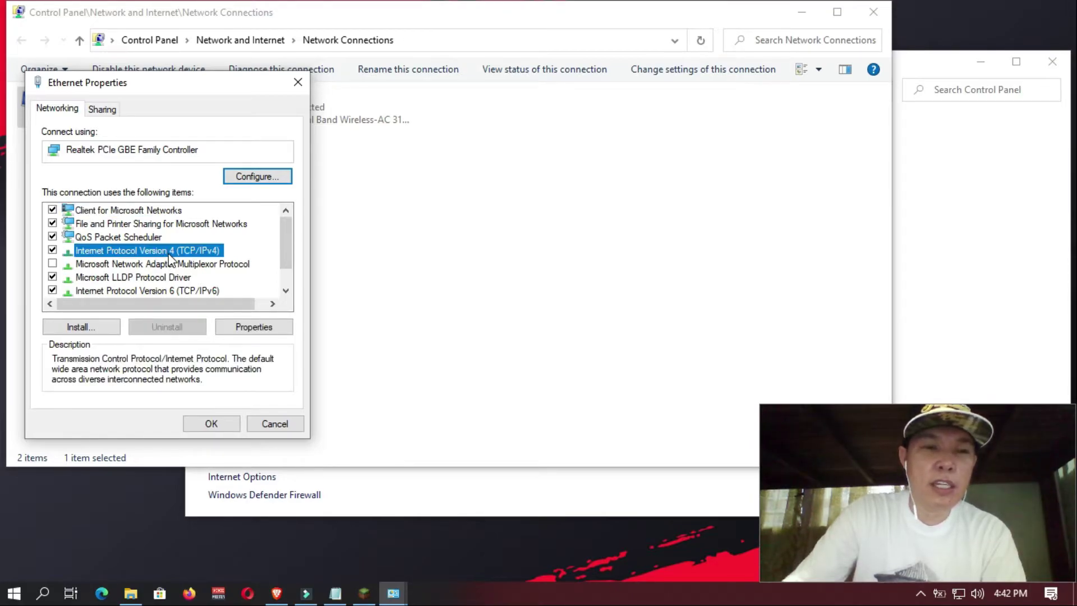
click(254, 327)
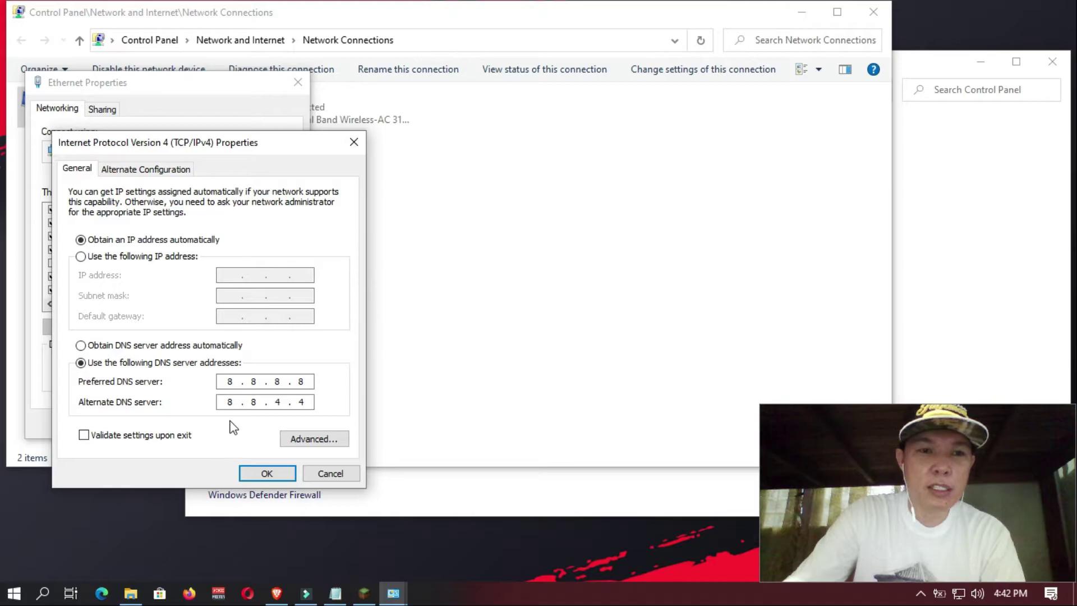
click(119, 346)
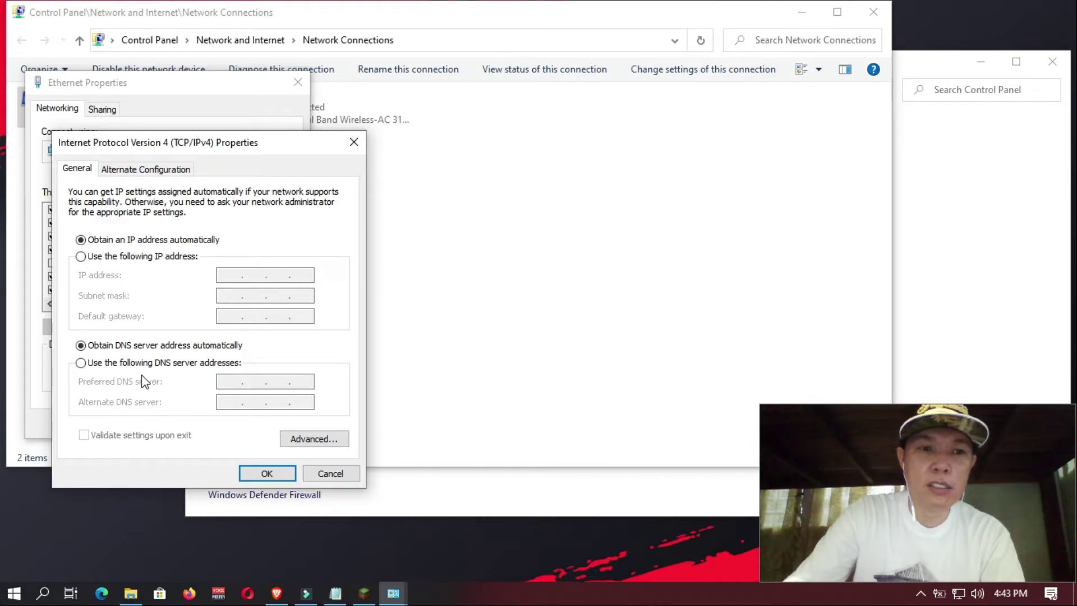
click(79, 362)
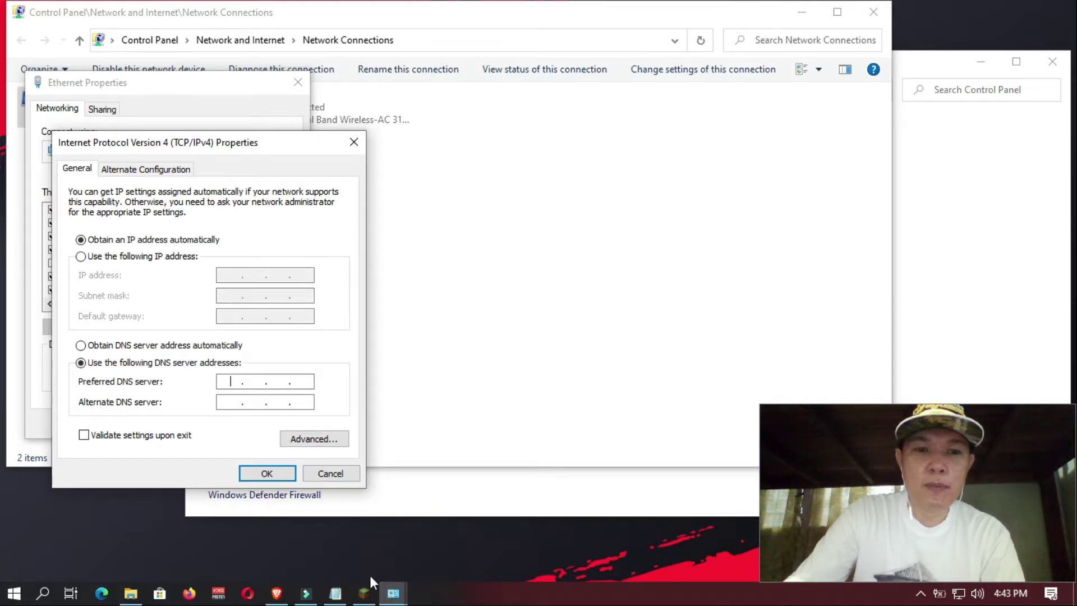
Step: Check the Notepad DNS list, then return to the Preferred DNS server field
click(335, 593)
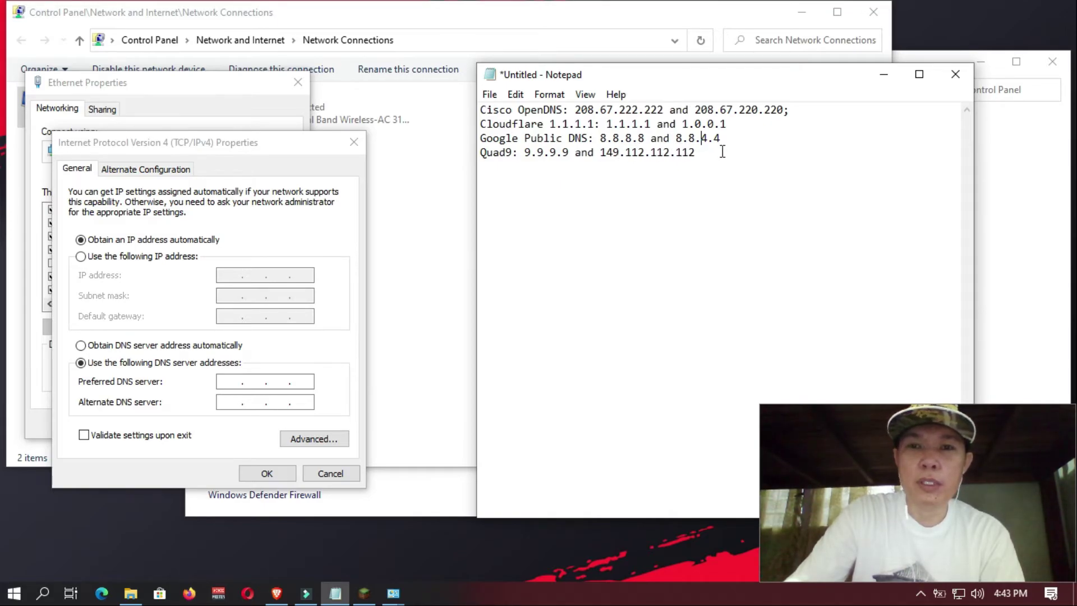
click(232, 384)
Step: Enter preferred DNS 8.8.8.8 and alternate DNS 8.8.4.4, and confirm with OK
click(233, 383)
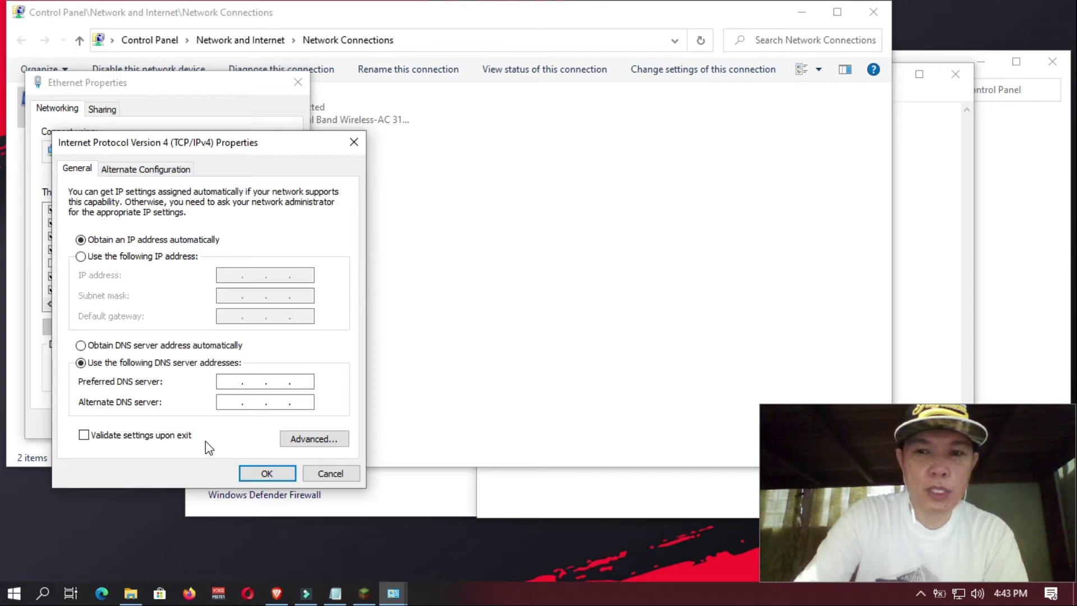
text(8.8)
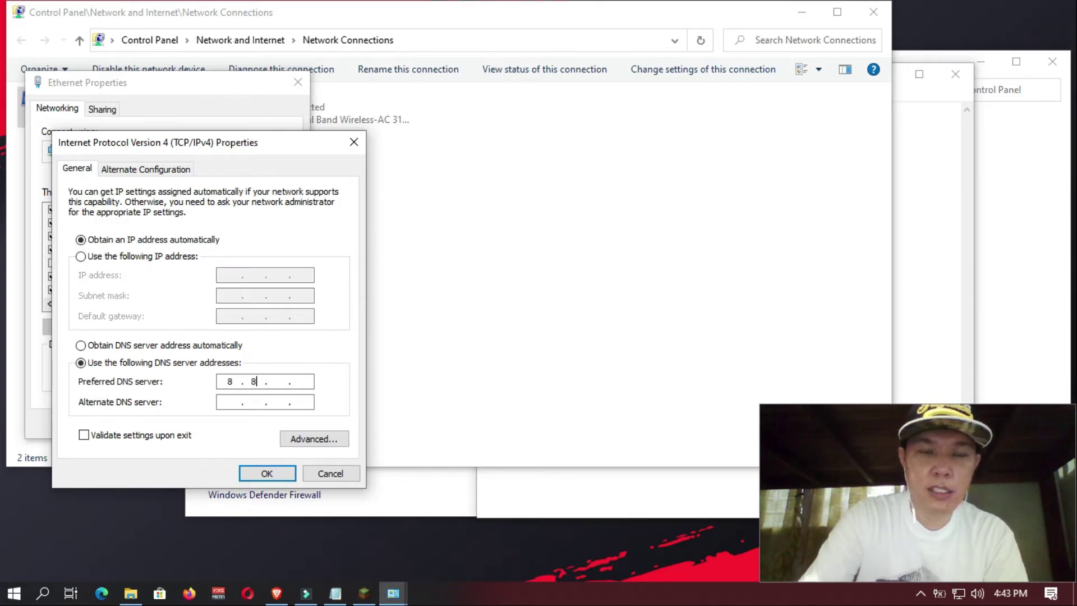
text(.8.8)
click(245, 403)
text(8 . 8 . 4 . 4)
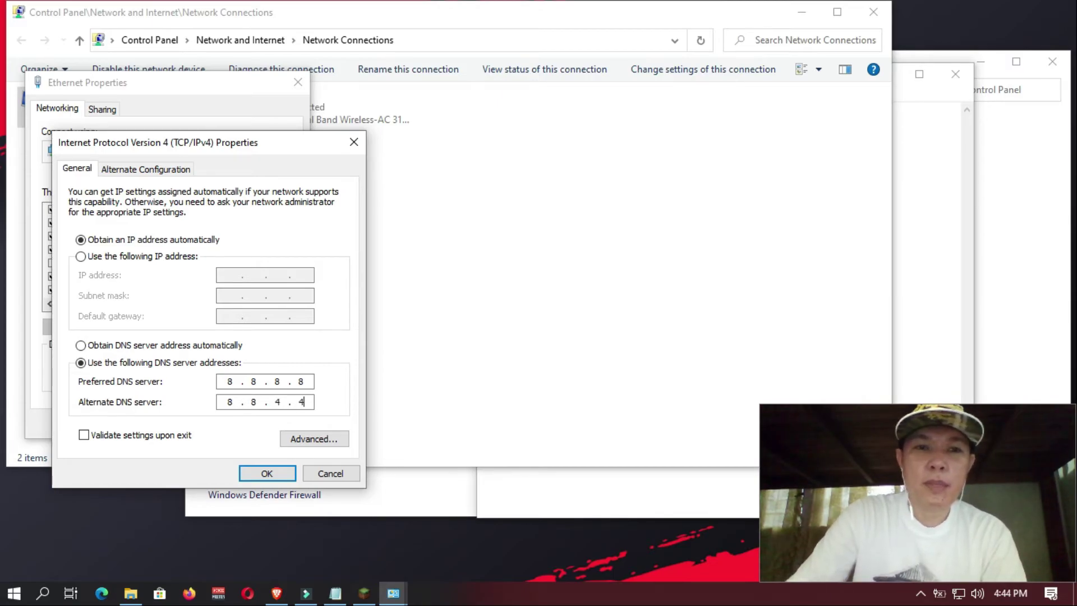
click(264, 474)
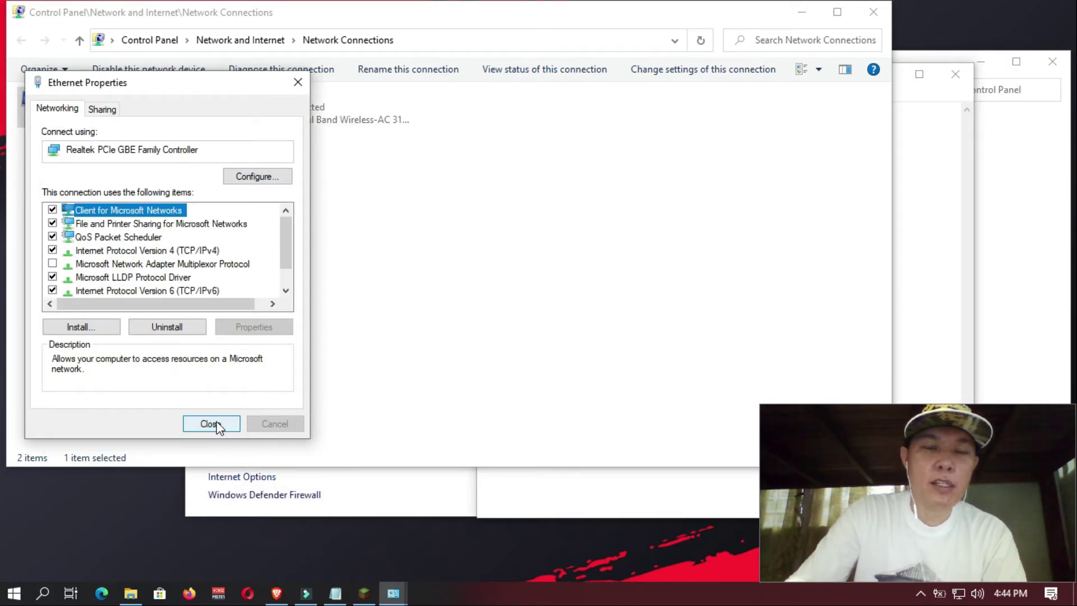
Step: Close Ethernet Properties and Network Connections, then minimize Notepad and Control Panel
click(212, 423)
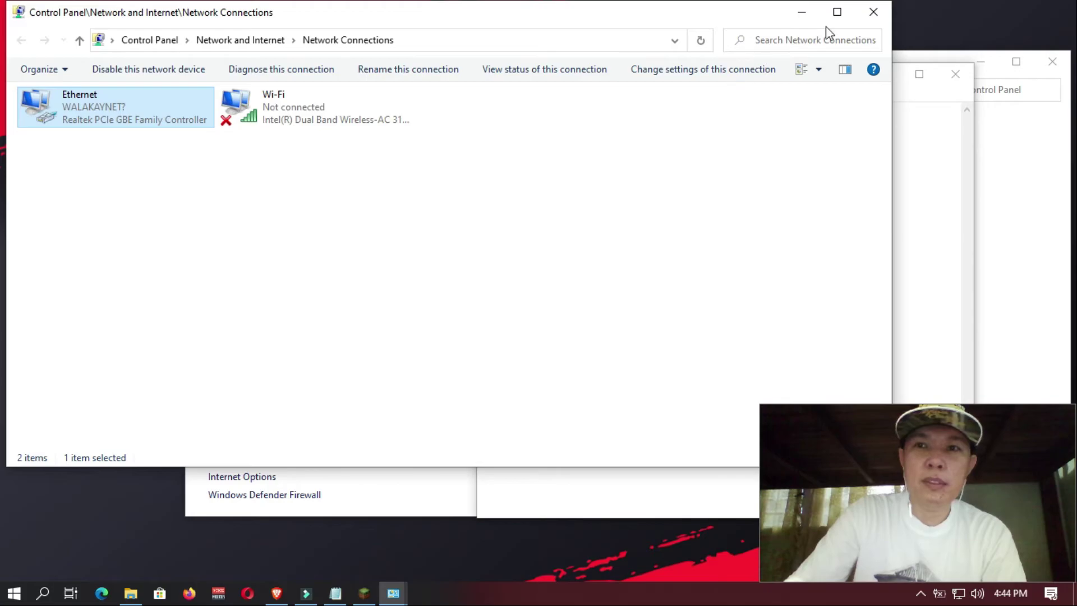
click(875, 10)
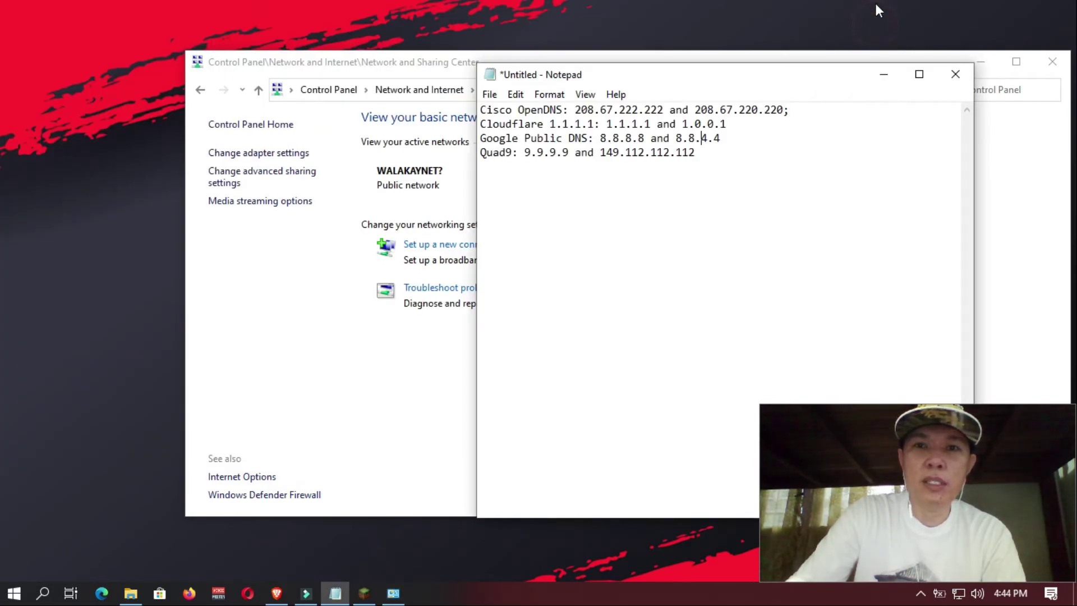
click(884, 75)
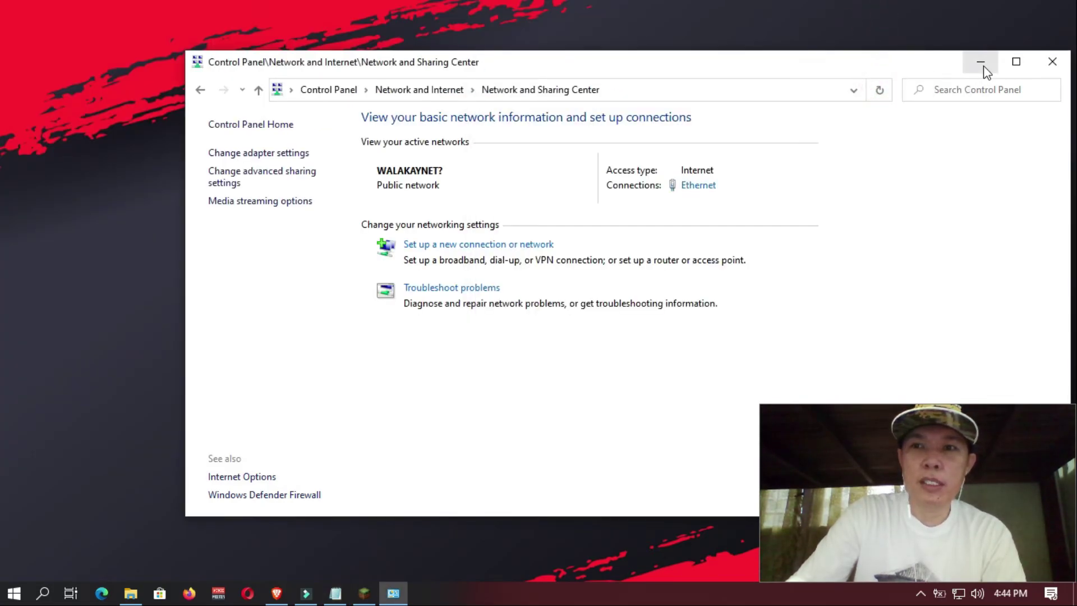
click(1052, 62)
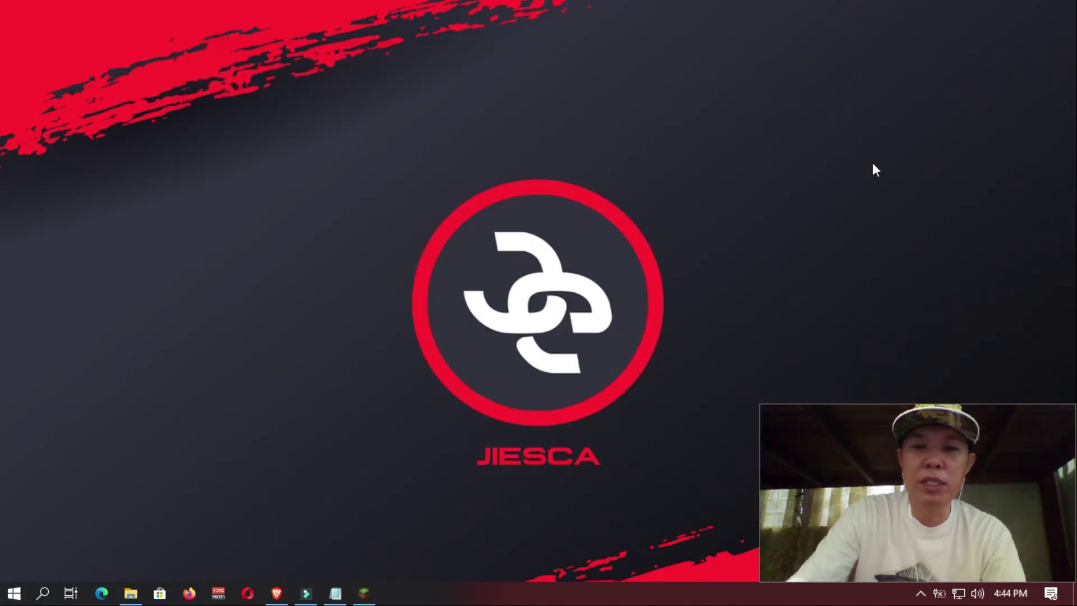